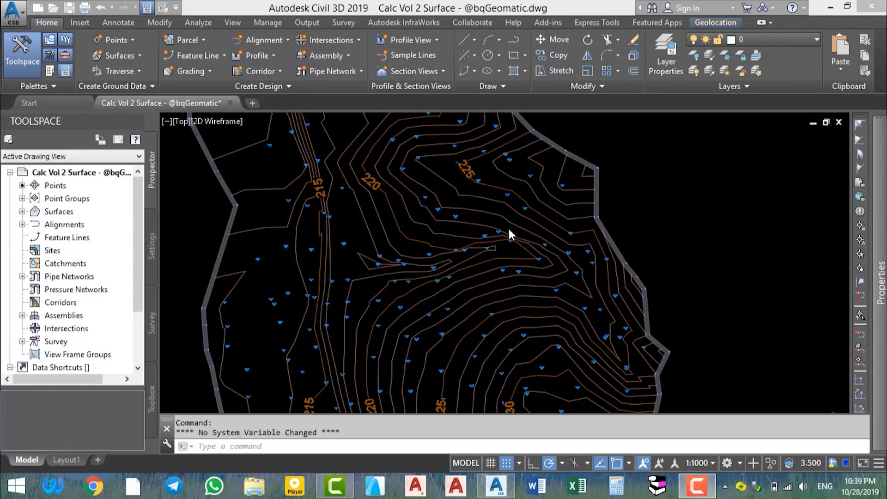
{"action": "scroll", "coordinate": [490, 240], "scroll_direction": "up", "scroll_amount": 5}
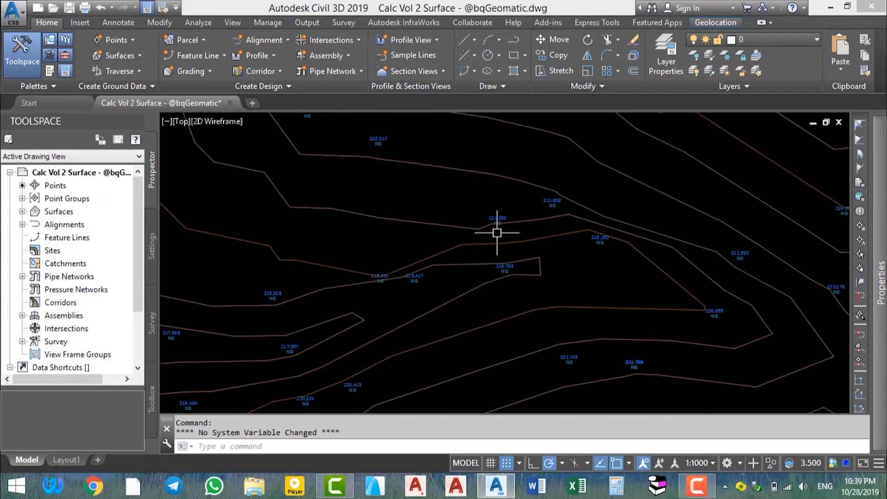
{"action": "scroll", "coordinate": [508, 250], "scroll_direction": "down", "scroll_amount": 8}
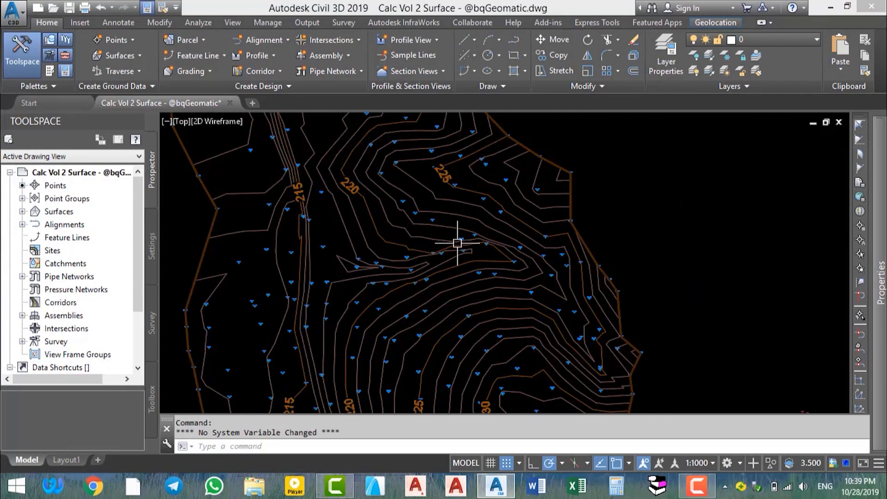
{"action": "middle_click_drag", "start_coordinate": [392, 284], "coordinate": [448, 266]}
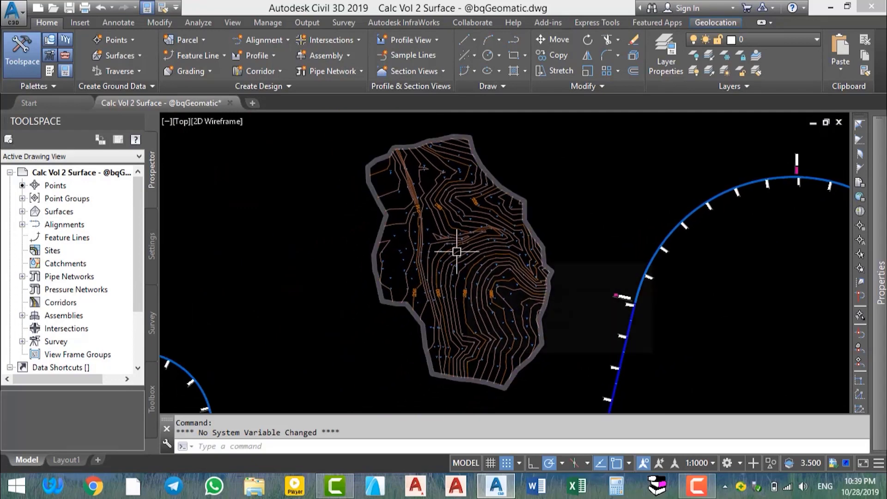
{"action": "mouse_move", "coordinate": [466, 240]}
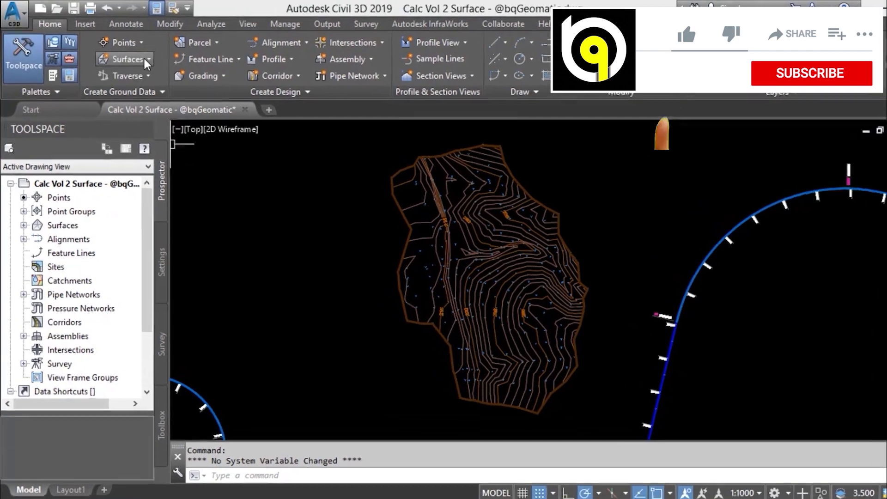
Step: Create a TIN surface named Elev 220 on the Surface_Objects layer with the EG [1m] - (Green) style
{"action": "left_click", "coordinate": [135, 55]}
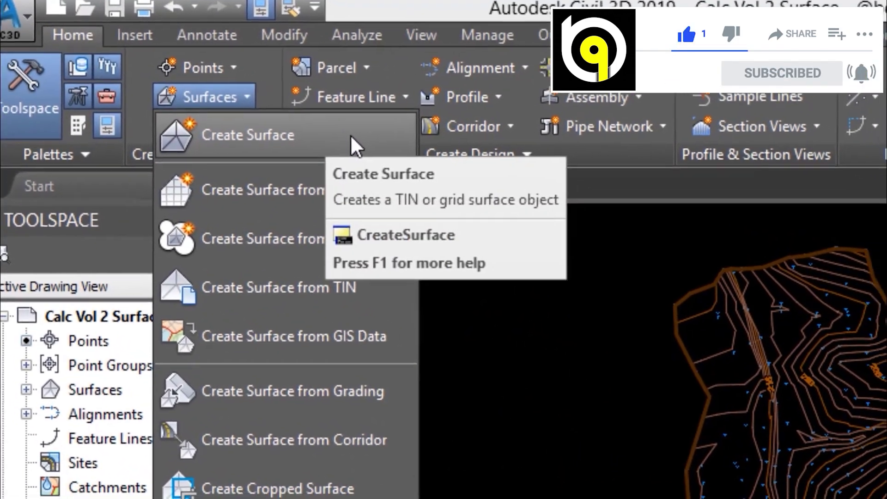
{"action": "left_click", "coordinate": [365, 143]}
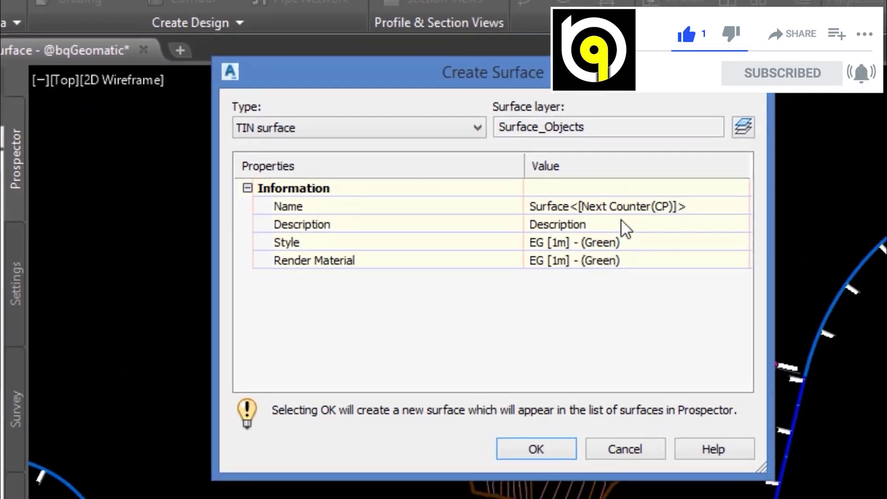
{"action": "left_click", "coordinate": [734, 259]}
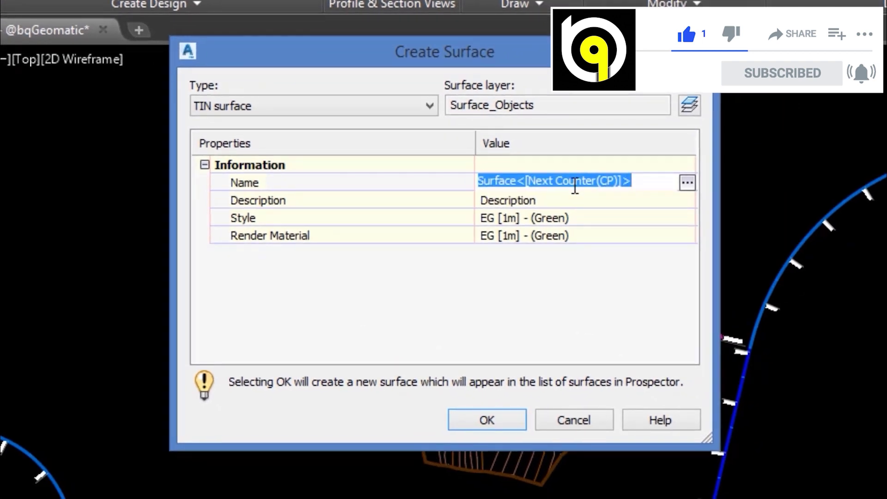
{"action": "type", "text": "Elev 220"}
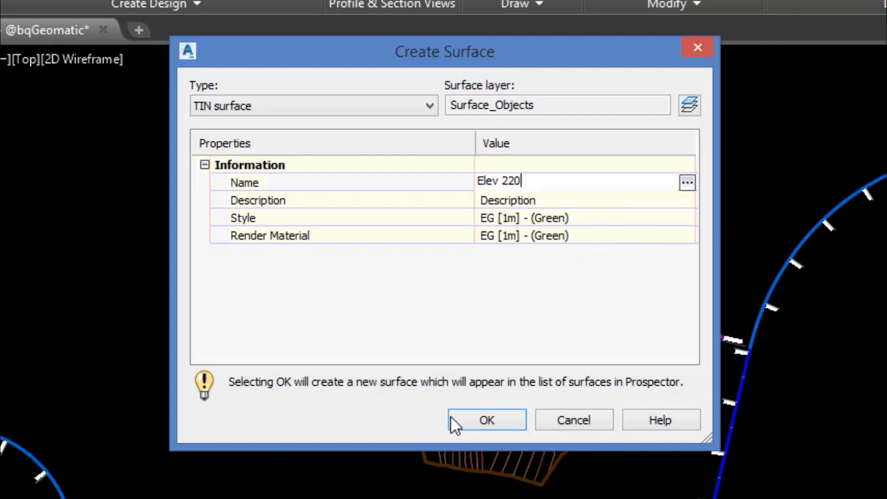
{"action": "left_click", "coordinate": [480, 419]}
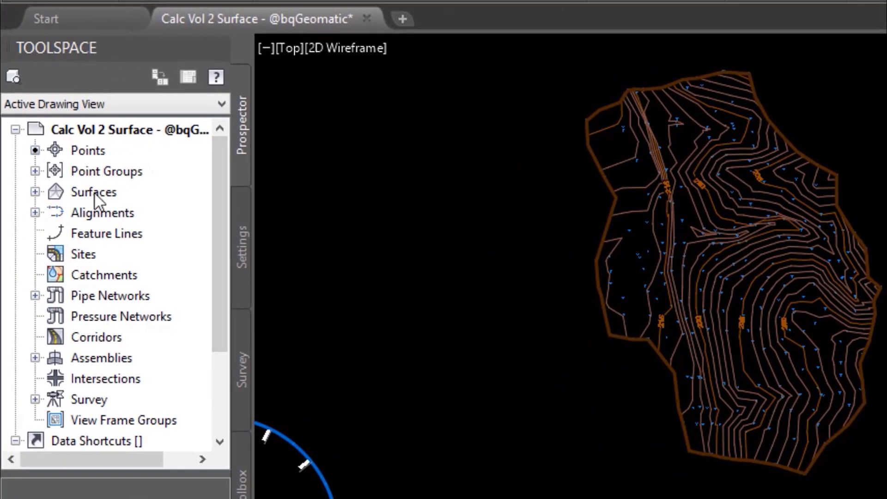
Step: Select the Elev 220 surface and add its first point at elevation 220, outside the terrain's upper-right corner
{"action": "left_click", "coordinate": [35, 191]}
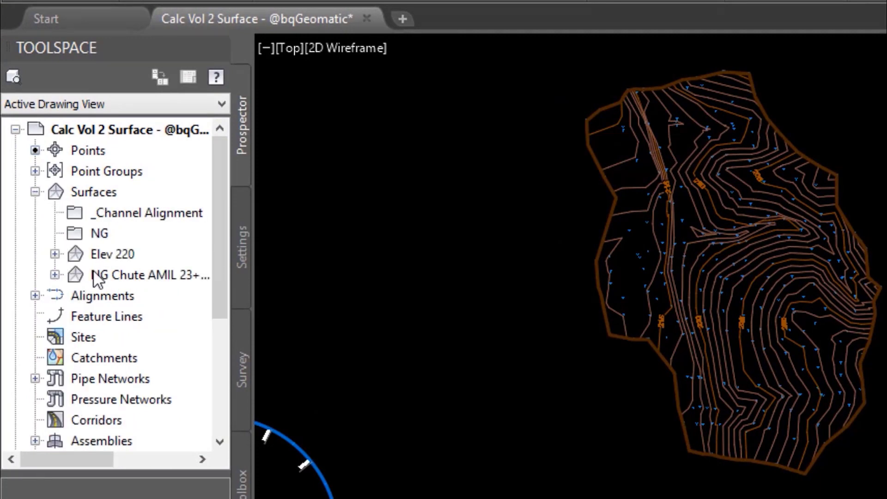
{"action": "left_click", "coordinate": [109, 258]}
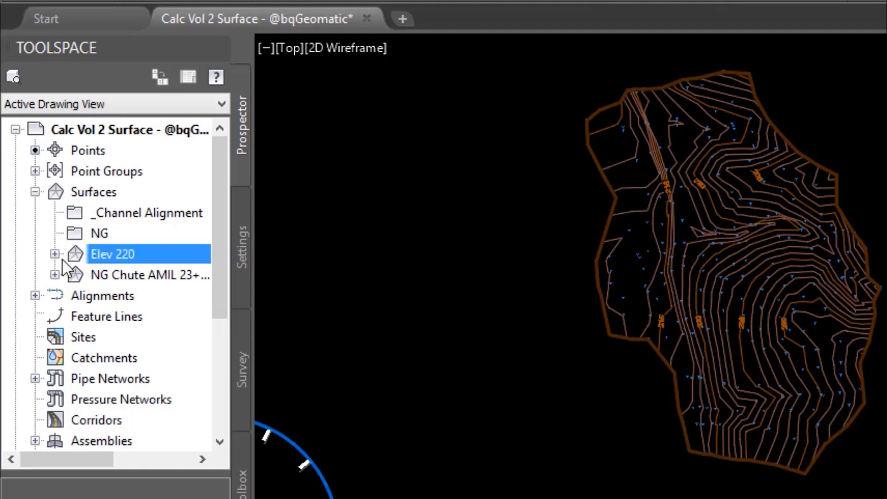
{"action": "right_click", "coordinate": [146, 255]}
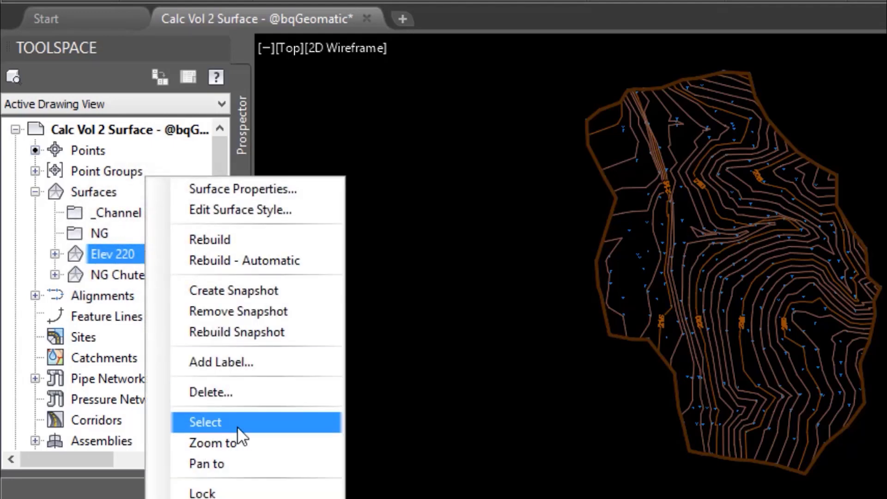
{"action": "left_click", "coordinate": [237, 421]}
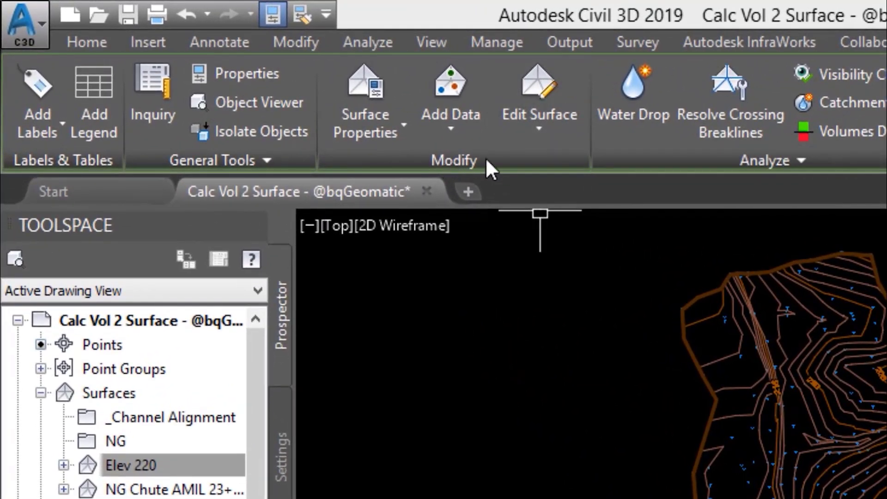
{"action": "left_click", "coordinate": [552, 127]}
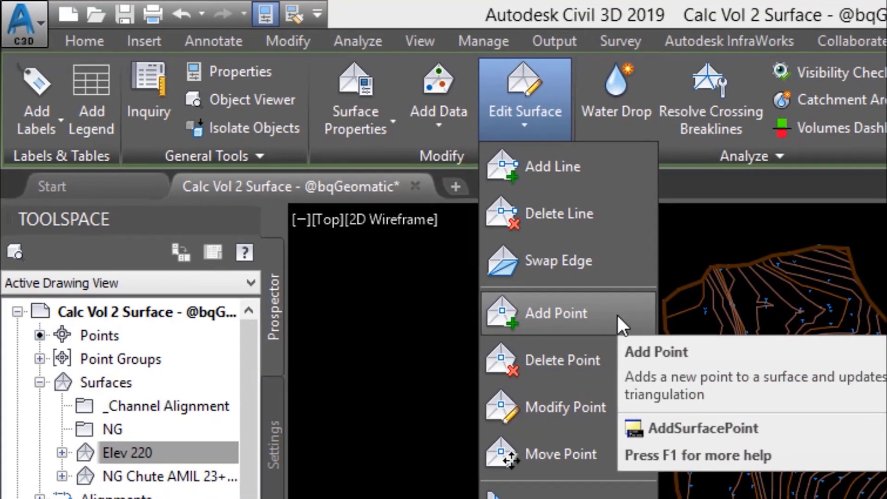
{"action": "left_click", "coordinate": [618, 315]}
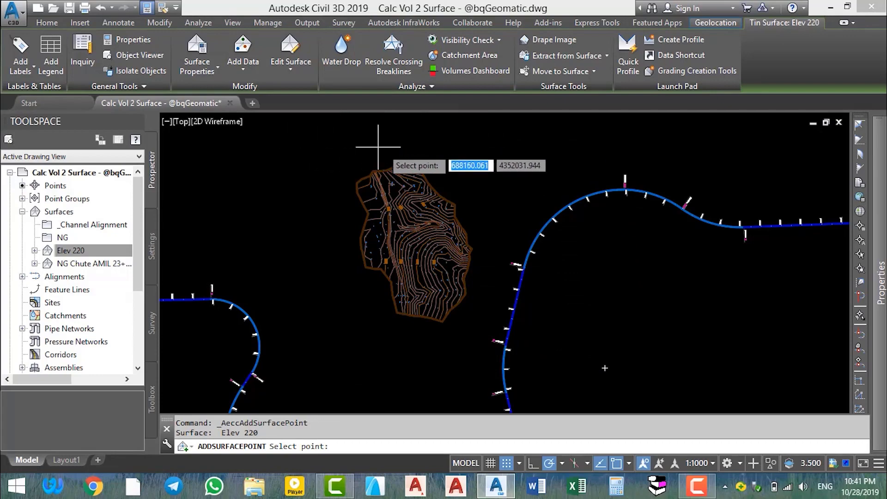
{"action": "left_click", "coordinate": [498, 145]}
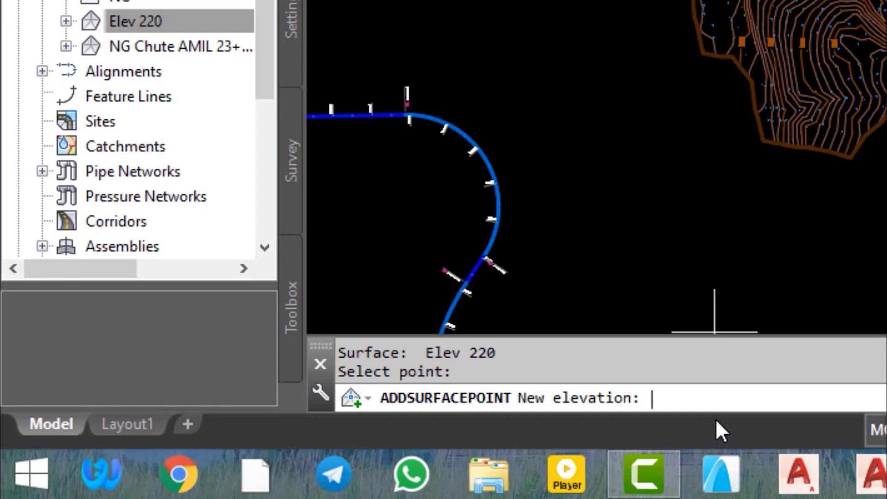
{"action": "type", "text": "220"}
{"action": "key", "text": "Return"}
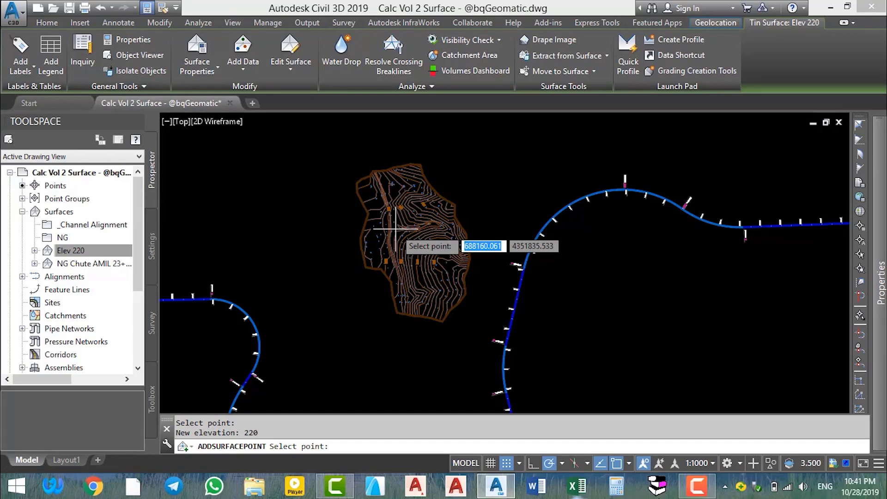
Step: With object snap off, add three more points at elevation 220 to Elev 220 so its four corners enclose the whole terrain
{"action": "key", "text": "F3"}
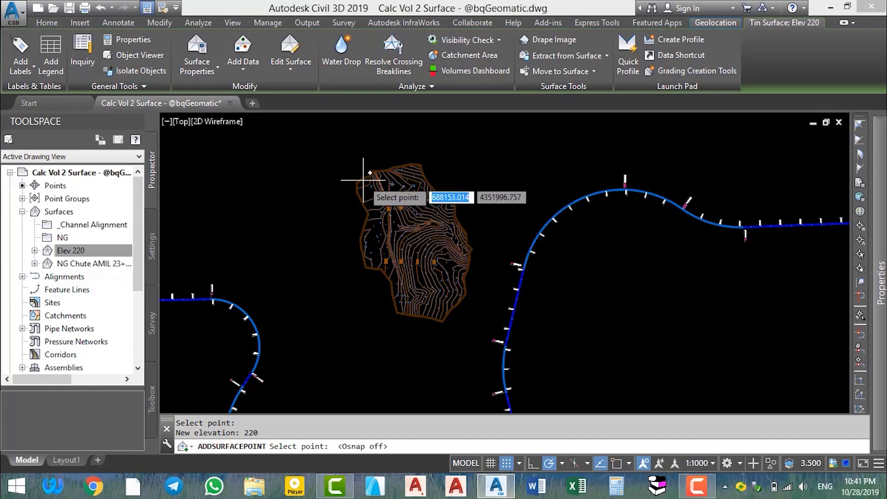
{"action": "left_click", "coordinate": [327, 145]}
{"action": "type", "text": "220"}
{"action": "key", "text": "Return"}
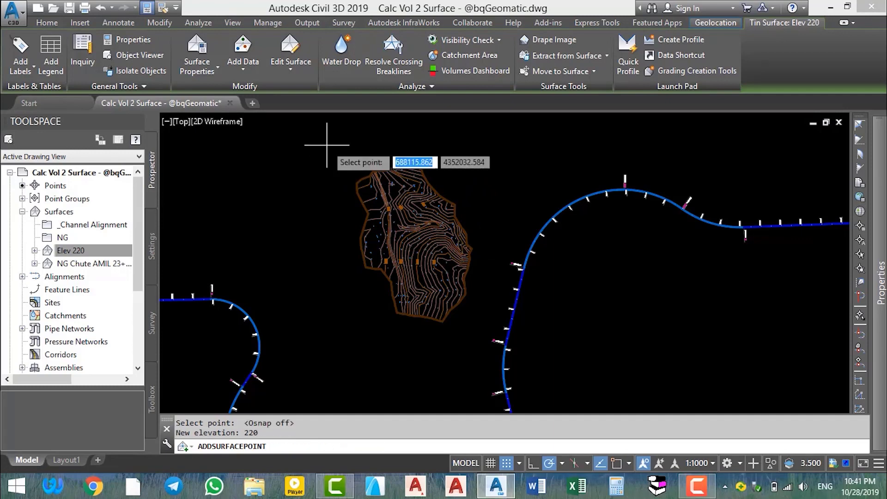
{"action": "left_click", "coordinate": [328, 332]}
{"action": "type", "text": "22"}
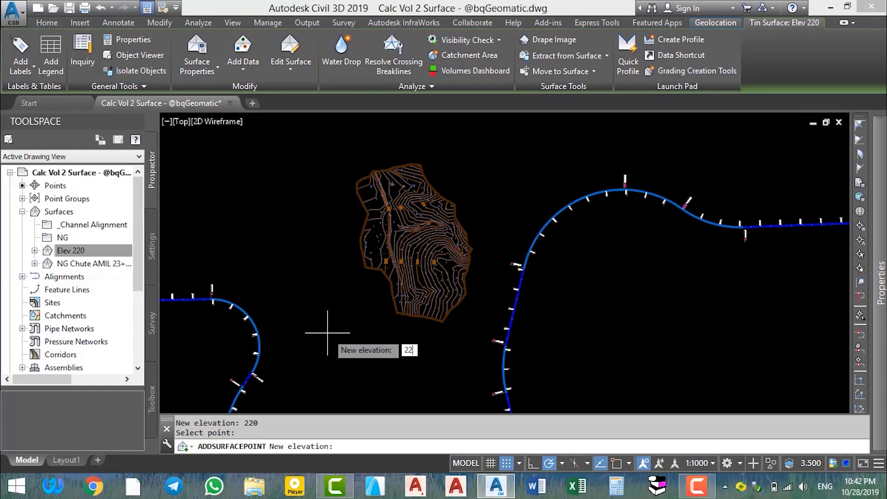
{"action": "type", "text": "0"}
{"action": "key", "text": "Return"}
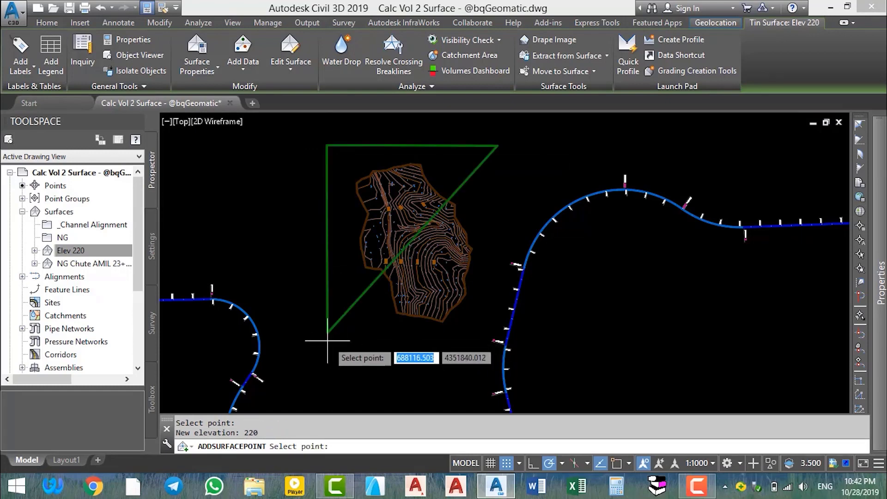
{"action": "left_click", "coordinate": [485, 331]}
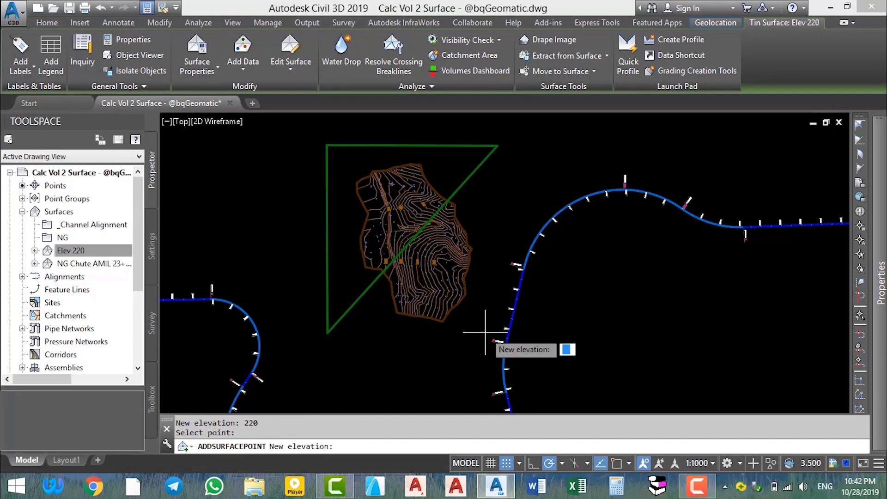
{"action": "type", "text": "220"}
{"action": "key", "text": "Return"}
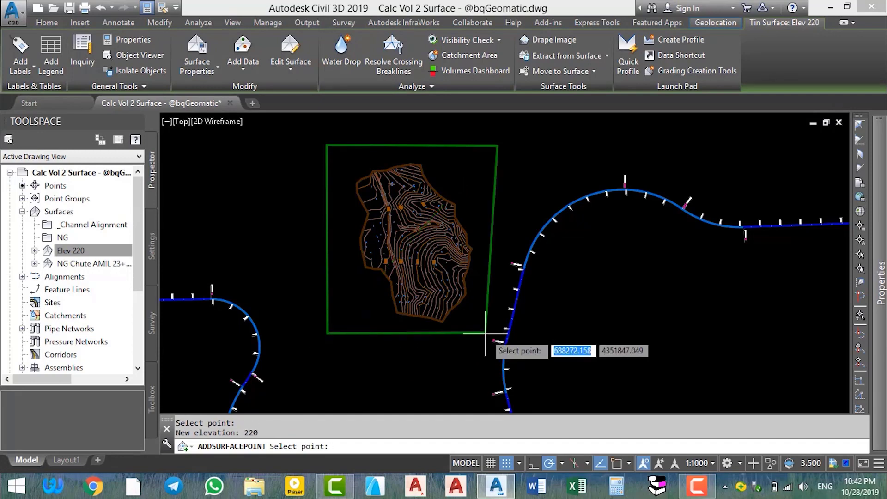
{"action": "key", "text": "Escape"}
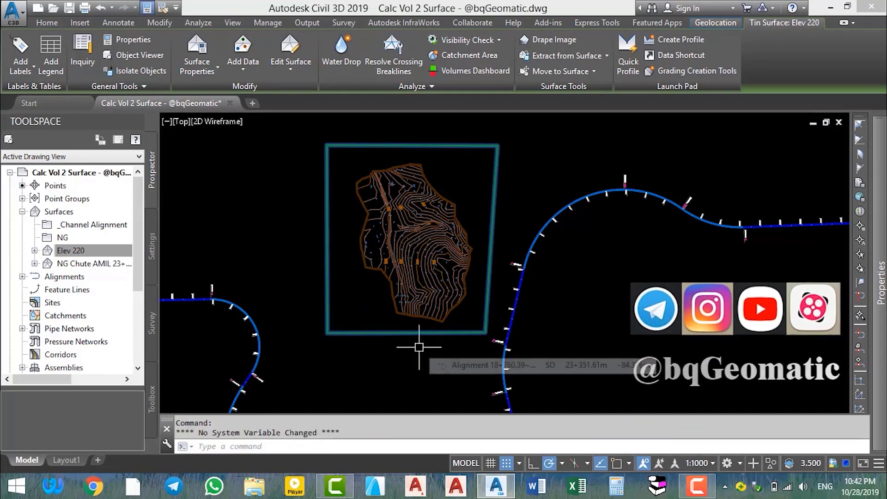
Step: Examine the terrain and Elev 220 surfaces together in the Object Viewer from a tilted 3D side view
{"action": "scroll", "coordinate": [417, 272], "scroll_direction": "up", "scroll_amount": 2}
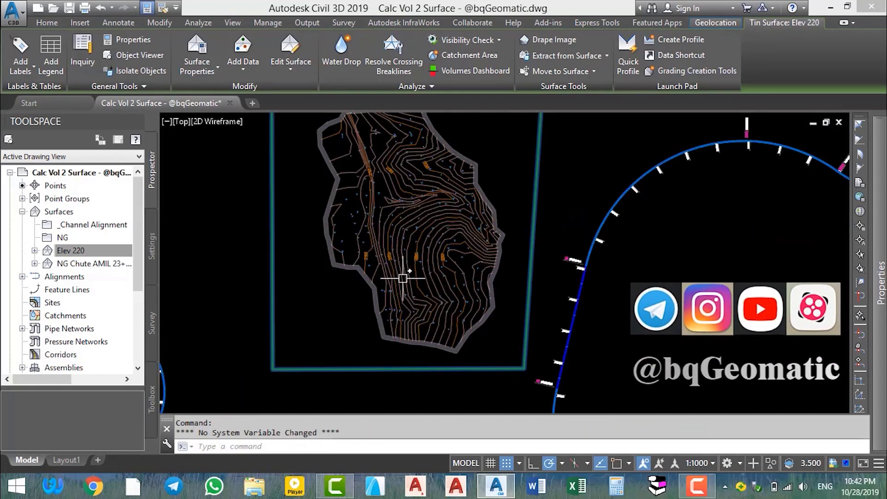
{"action": "left_click", "coordinate": [403, 278]}
{"action": "right_click", "coordinate": [416, 279]}
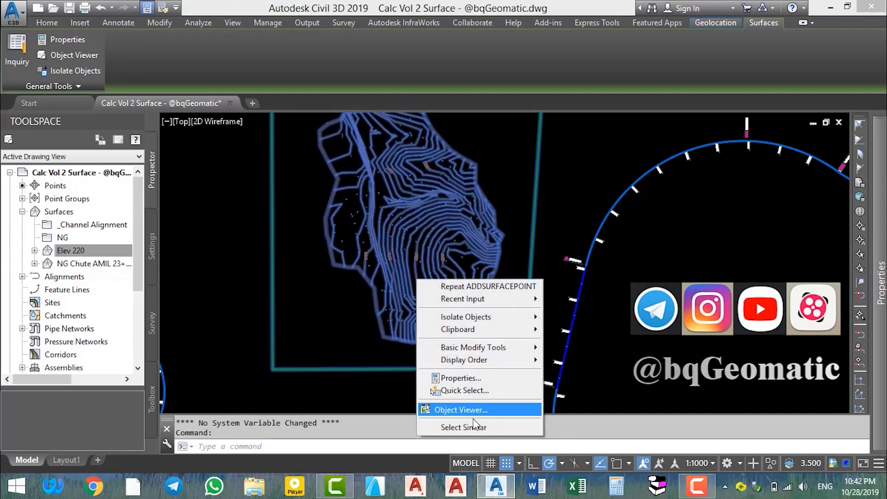
{"action": "left_click", "coordinate": [462, 410]}
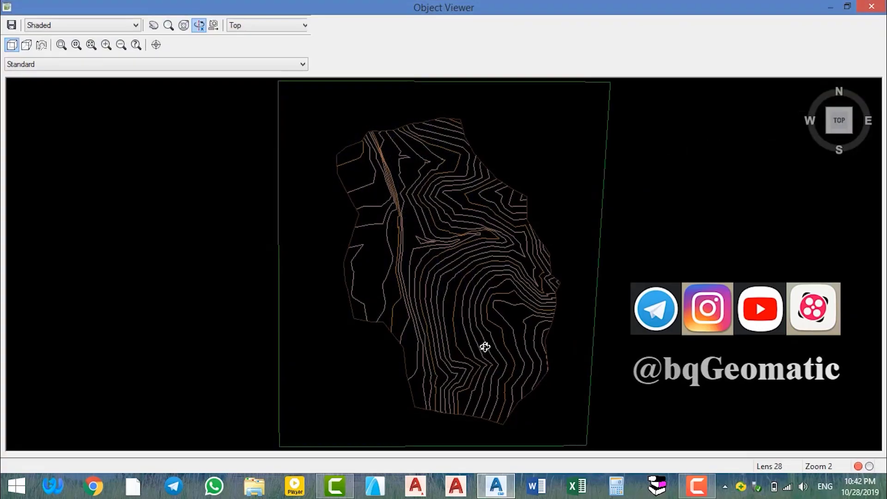
{"action": "mouse_move", "coordinate": [465, 391]}
{"action": "left_mouse_down"}
{"action": "mouse_move", "coordinate": [487, 267]}
{"action": "mouse_move", "coordinate": [403, 311]}
{"action": "mouse_move", "coordinate": [442, 311]}
{"action": "mouse_move", "coordinate": [313, 295]}
{"action": "mouse_move", "coordinate": [426, 298]}
{"action": "mouse_move", "coordinate": [459, 258]}
{"action": "mouse_move", "coordinate": [456, 243]}
{"action": "mouse_move", "coordinate": [476, 217]}
{"action": "mouse_move", "coordinate": [485, 264]}
{"action": "mouse_move", "coordinate": [402, 264]}
{"action": "mouse_move", "coordinate": [430, 265]}
{"action": "mouse_move", "coordinate": [428, 283]}
{"action": "mouse_move", "coordinate": [436, 238]}
{"action": "mouse_move", "coordinate": [439, 273]}
{"action": "mouse_move", "coordinate": [519, 279]}
{"action": "mouse_move", "coordinate": [458, 245]}
{"action": "mouse_move", "coordinate": [505, 242]}
{"action": "mouse_move", "coordinate": [512, 255]}
{"action": "mouse_move", "coordinate": [476, 234]}
{"action": "mouse_move", "coordinate": [464, 258]}
{"action": "mouse_move", "coordinate": [434, 249]}
{"action": "mouse_move", "coordinate": [457, 249]}
{"action": "mouse_move", "coordinate": [457, 291]}
{"action": "mouse_move", "coordinate": [446, 275]}
{"action": "mouse_move", "coordinate": [430, 281]}
{"action": "left_mouse_up"}
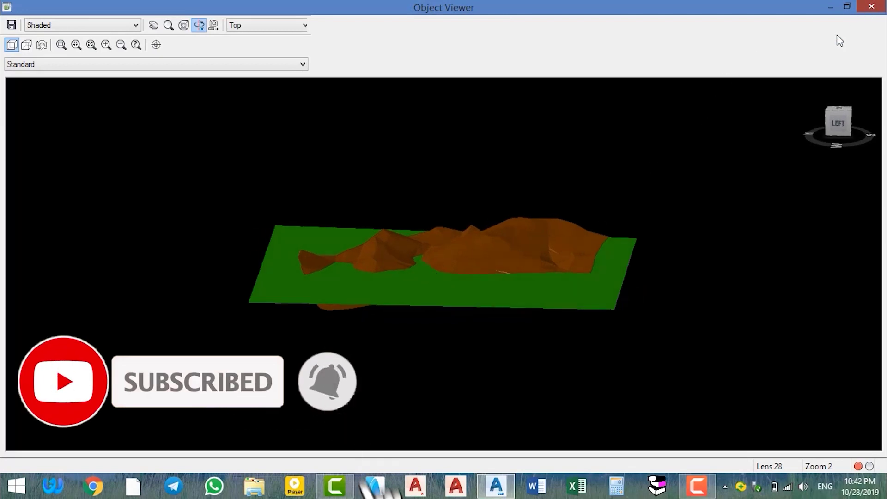
{"action": "left_click", "coordinate": [871, 7]}
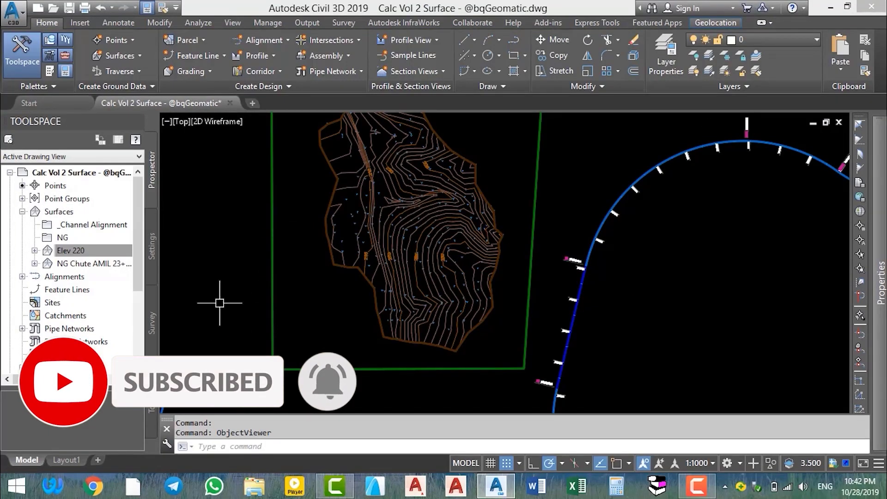
Step: Select the natural ground surface in the drawing and open the Volumes Dashboard, placing its window over the drawing area
{"action": "middle_click_drag", "start_coordinate": [314, 238], "coordinate": [317, 297]}
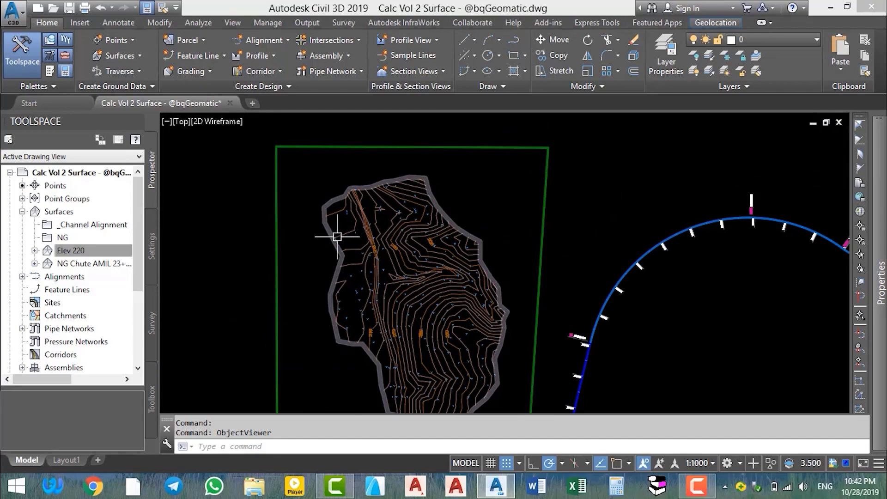
{"action": "left_click", "coordinate": [340, 250]}
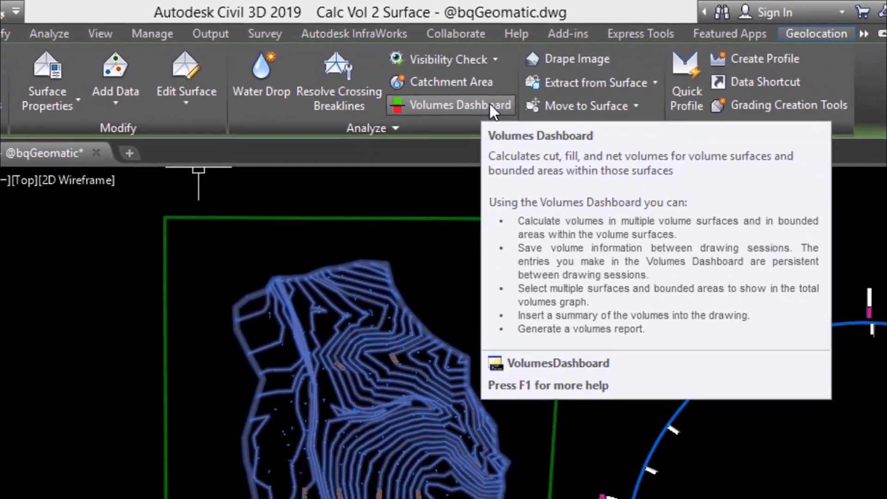
{"action": "left_click", "coordinate": [489, 121]}
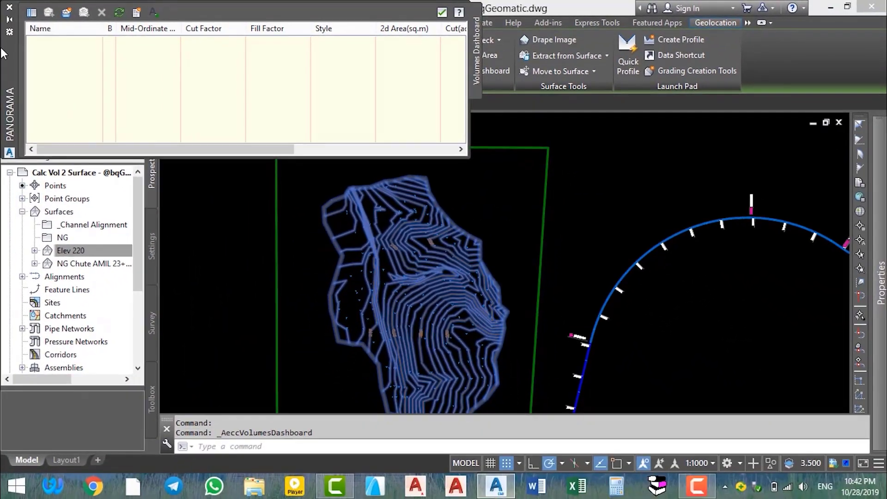
{"action": "left_click_drag", "start_coordinate": [5, 55], "coordinate": [178, 184]}
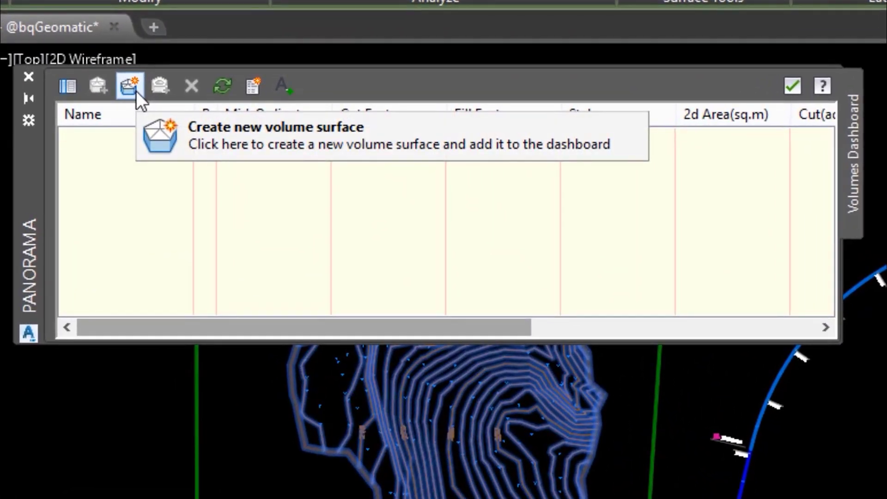
Step: Start a new TIN volume surface in the dashboard, named Vol 220 and using the _NoN surface style
{"action": "left_click", "coordinate": [136, 91]}
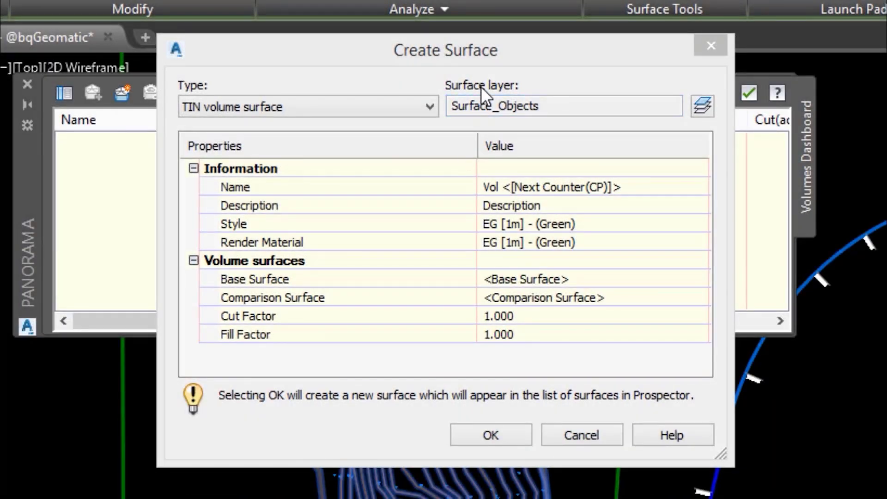
{"action": "left_click", "coordinate": [578, 187]}
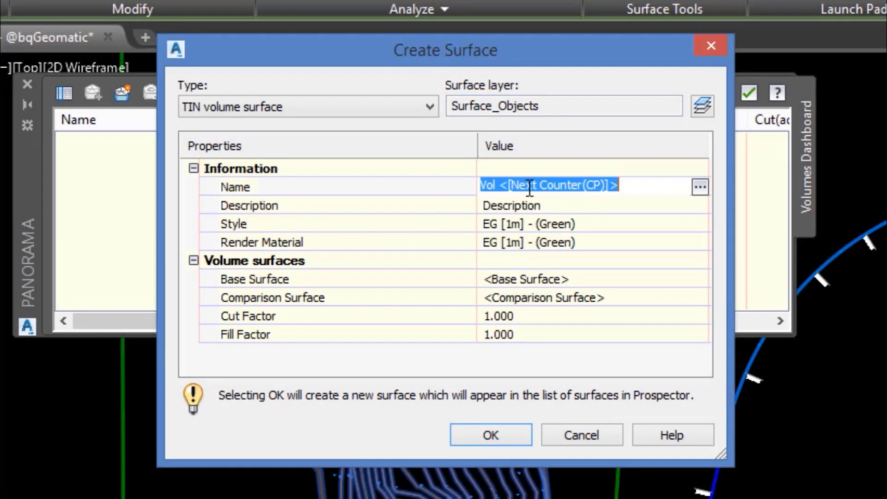
{"action": "left_click_drag", "start_coordinate": [498, 185], "coordinate": [658, 179]}
{"action": "type", "text": "220"}
{"action": "key", "text": "Return"}
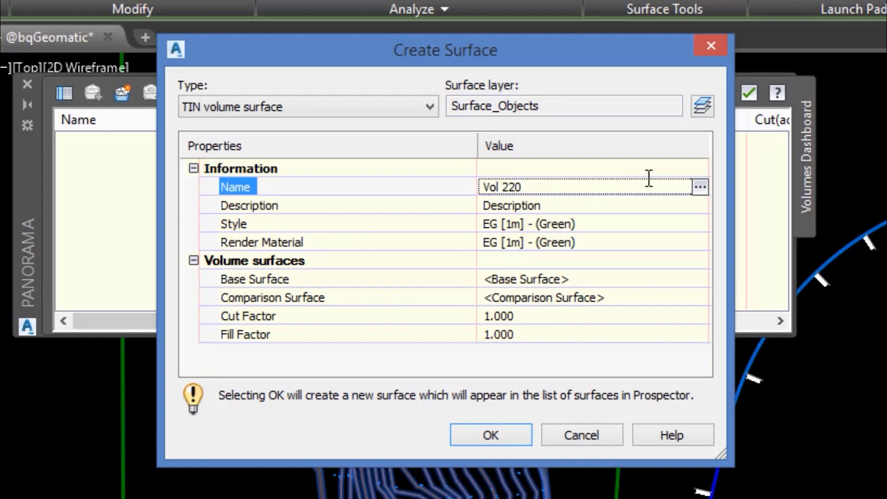
{"action": "left_click", "coordinate": [667, 223]}
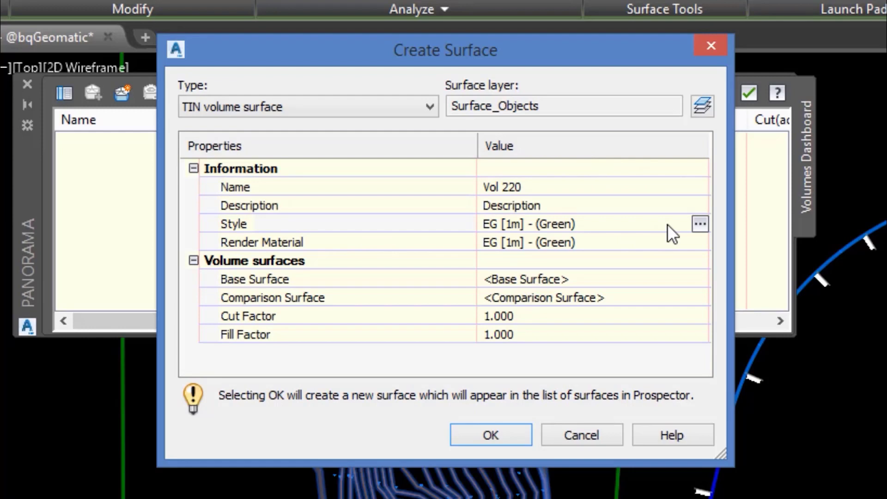
{"action": "left_click", "coordinate": [700, 225]}
{"action": "left_click", "coordinate": [447, 224]}
{"action": "left_click", "coordinate": [379, 240]}
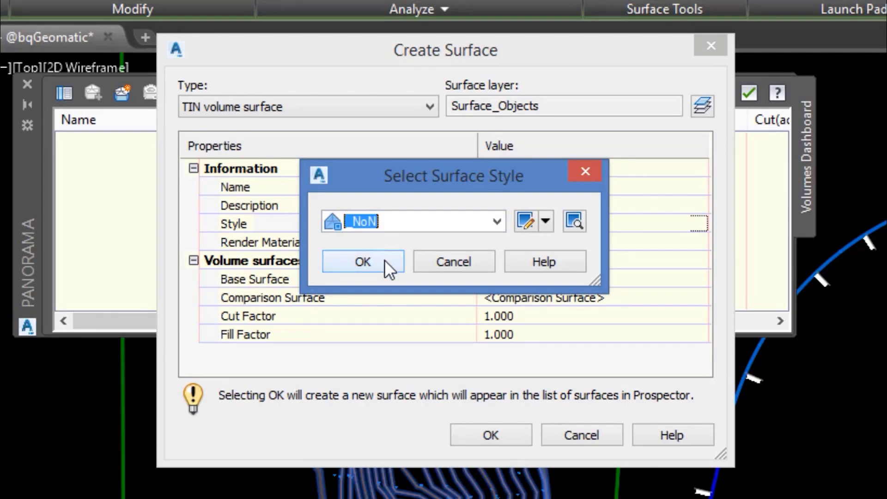
{"action": "left_click", "coordinate": [385, 259]}
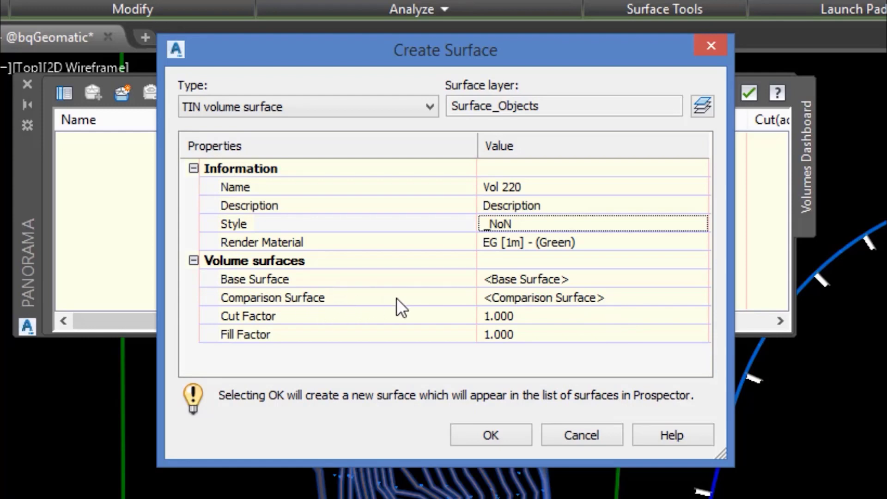
Step: Set NG Chute AMIL 23+370~23+480 as base surface and Elev 220 as comparison surface, and create the volume surface
{"action": "left_click", "coordinate": [695, 277]}
{"action": "left_click", "coordinate": [697, 280]}
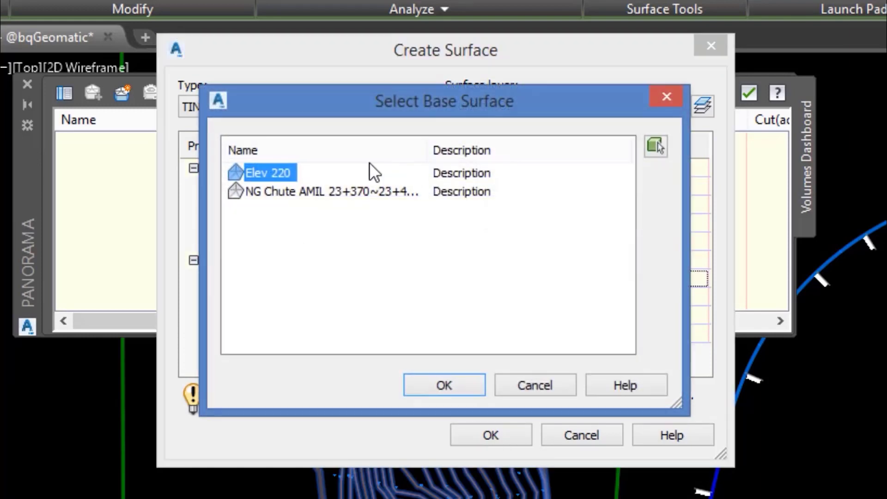
{"action": "left_click", "coordinate": [311, 191]}
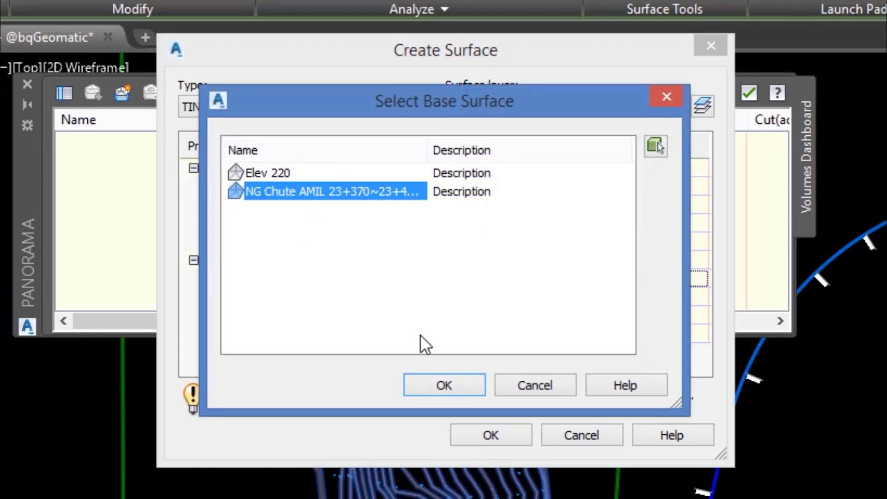
{"action": "left_click", "coordinate": [425, 382]}
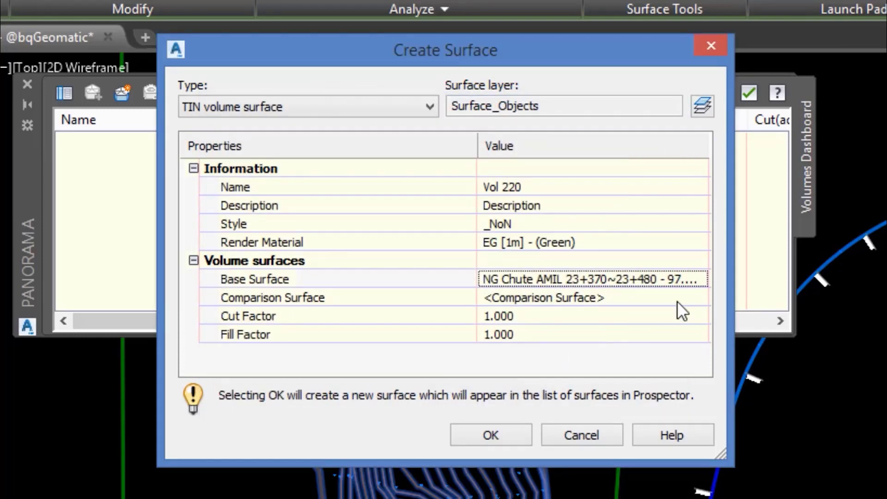
{"action": "left_click", "coordinate": [691, 297]}
{"action": "left_click", "coordinate": [695, 297]}
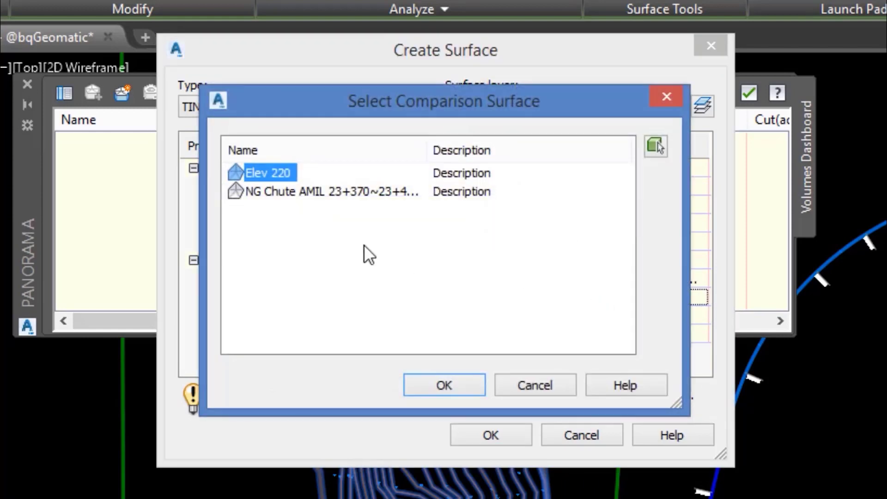
{"action": "left_click", "coordinate": [441, 385]}
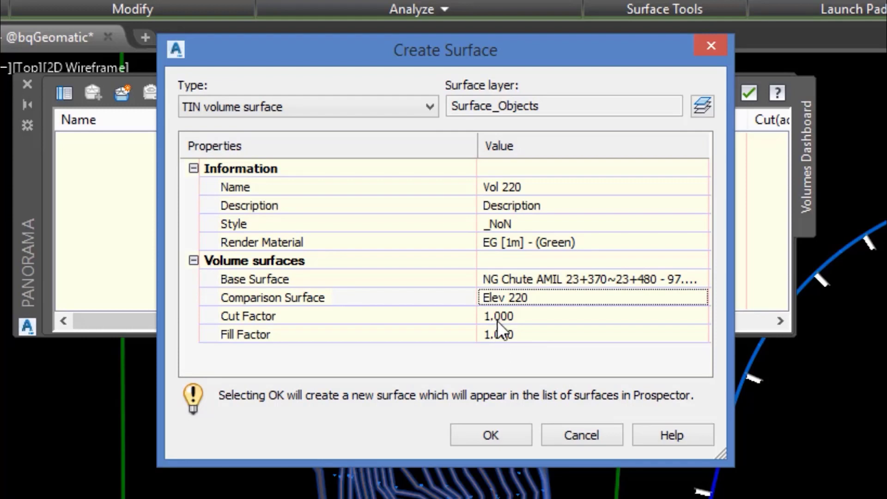
{"action": "left_click", "coordinate": [505, 433]}
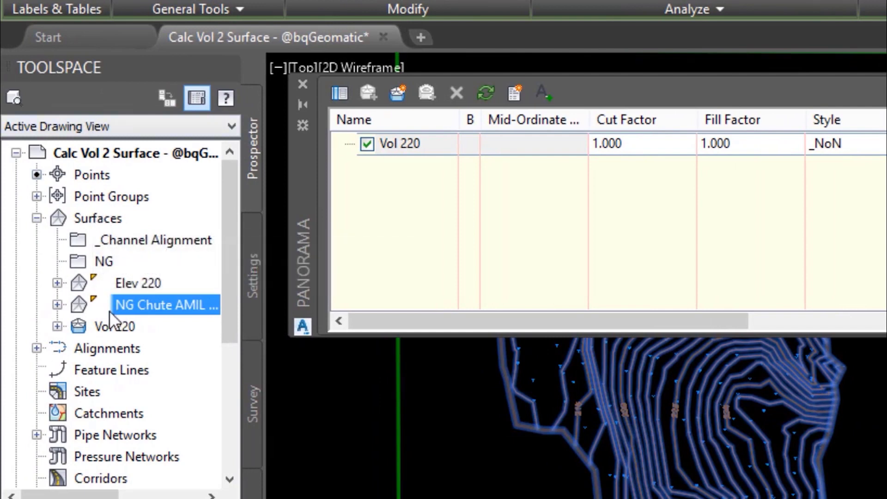
Step: Review the Vol 220 area, cut, fill and net volumes in the Volumes Dashboard, and close it
{"action": "left_click", "coordinate": [115, 329]}
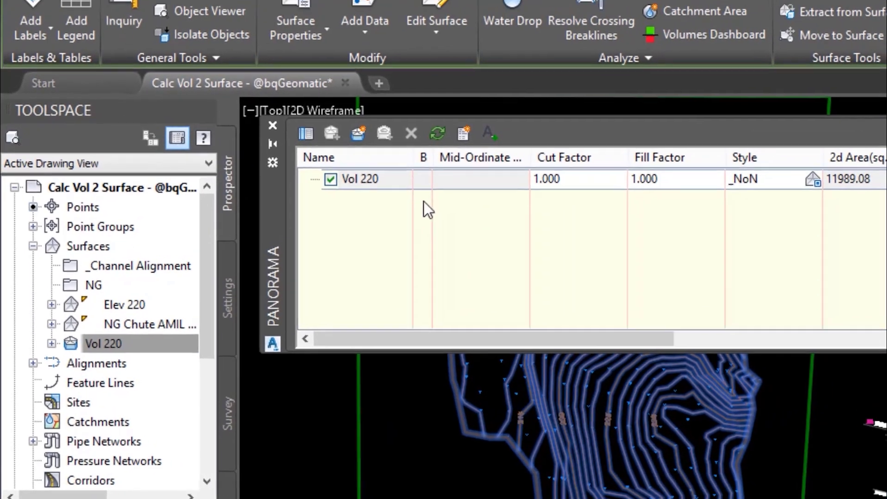
{"action": "left_click_drag", "start_coordinate": [513, 334], "coordinate": [559, 341]}
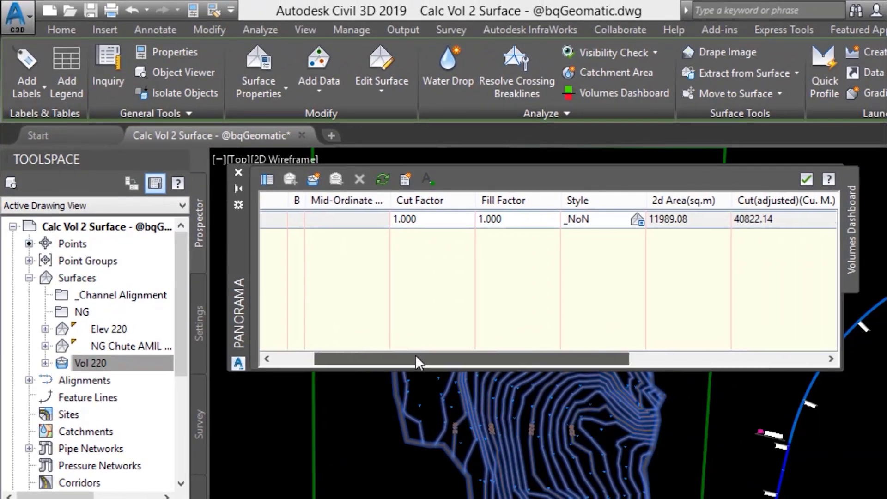
{"action": "left_click_drag", "start_coordinate": [415, 356], "coordinate": [616, 357]}
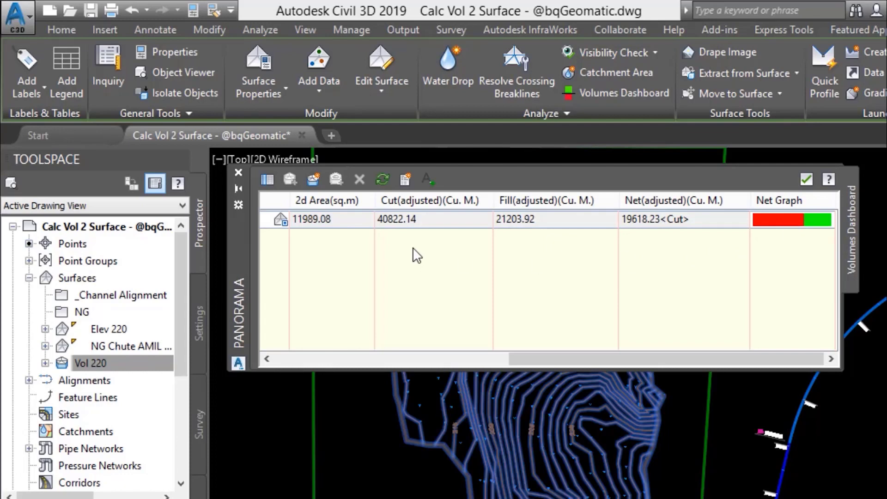
{"action": "mouse_move", "coordinate": [409, 227]}
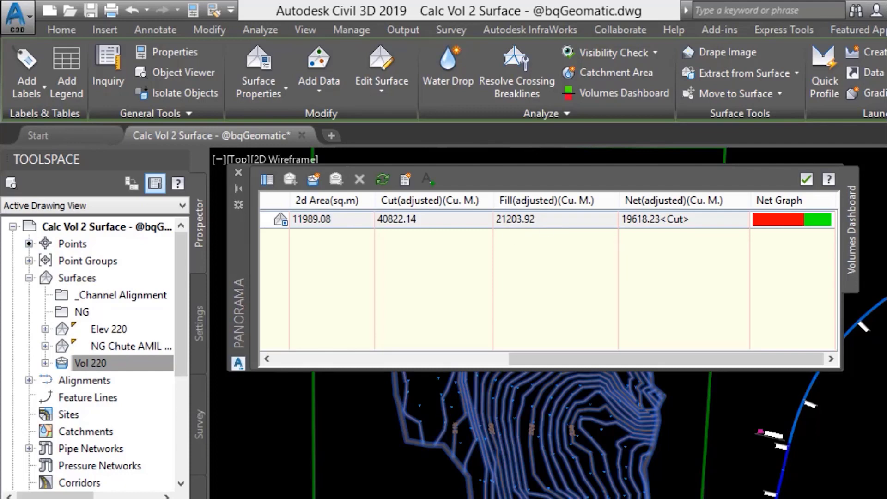
{"action": "left_click", "coordinate": [807, 180]}
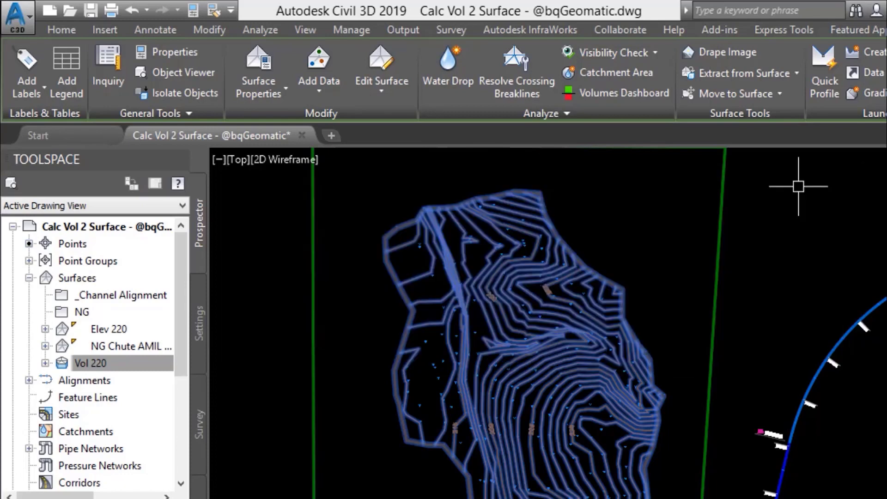
Step: Expand the Volume statistics in the Vol 220 surface properties and copy the statistics to the clipboard
{"action": "left_click", "coordinate": [138, 366]}
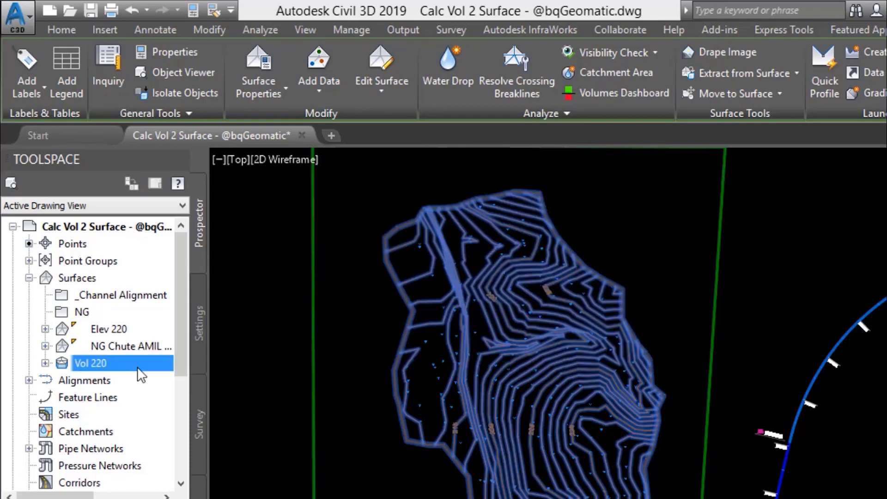
{"action": "right_click", "coordinate": [113, 363]}
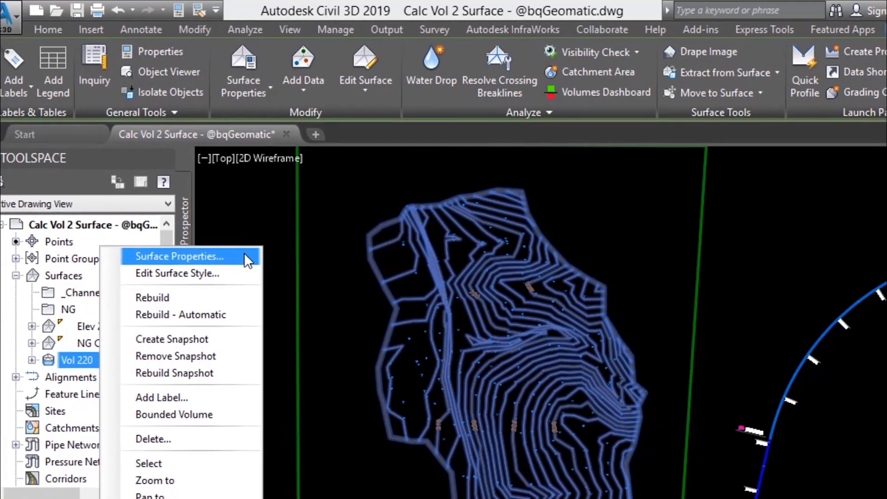
{"action": "left_click", "coordinate": [257, 258]}
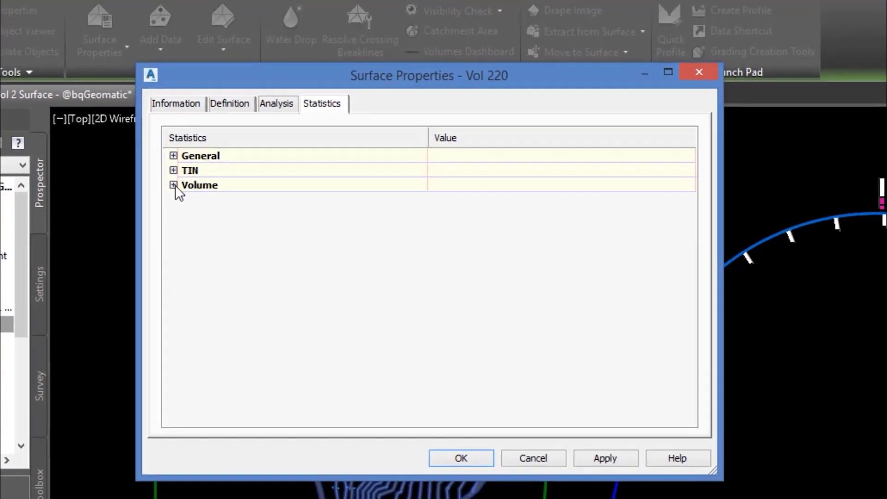
{"action": "left_click", "coordinate": [174, 186]}
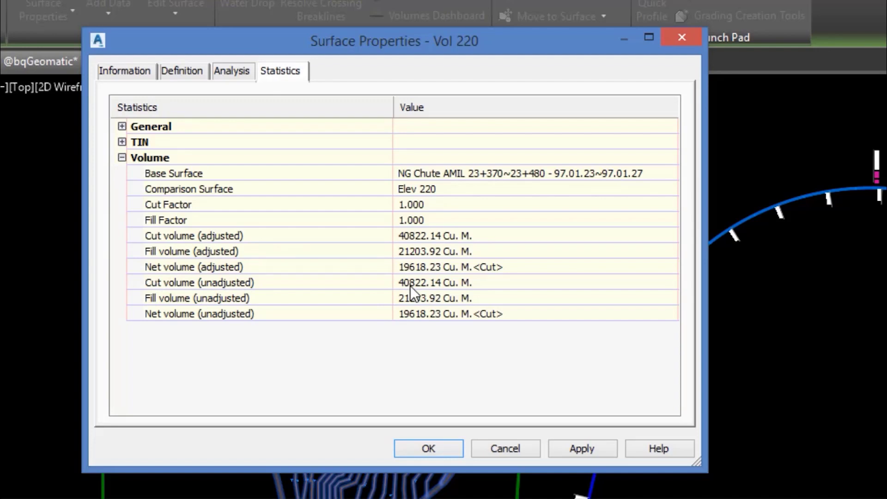
{"action": "right_click", "coordinate": [332, 236]}
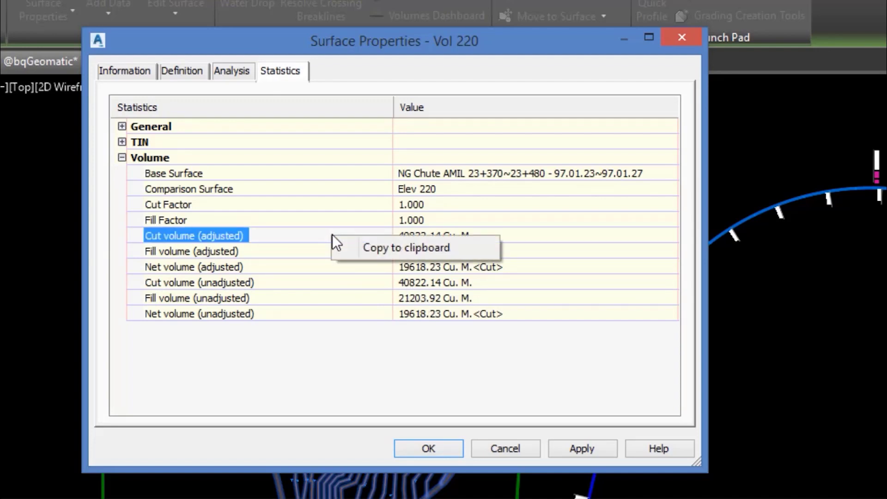
{"action": "left_click", "coordinate": [391, 250]}
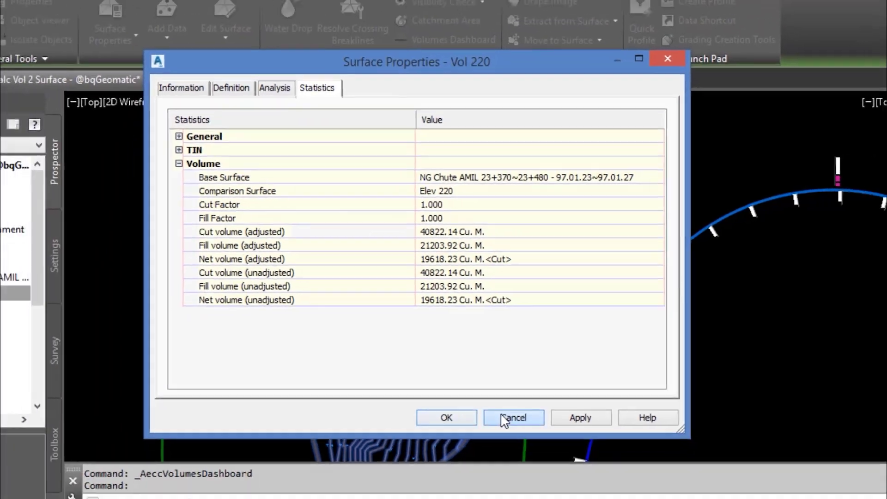
{"action": "left_click", "coordinate": [504, 447]}
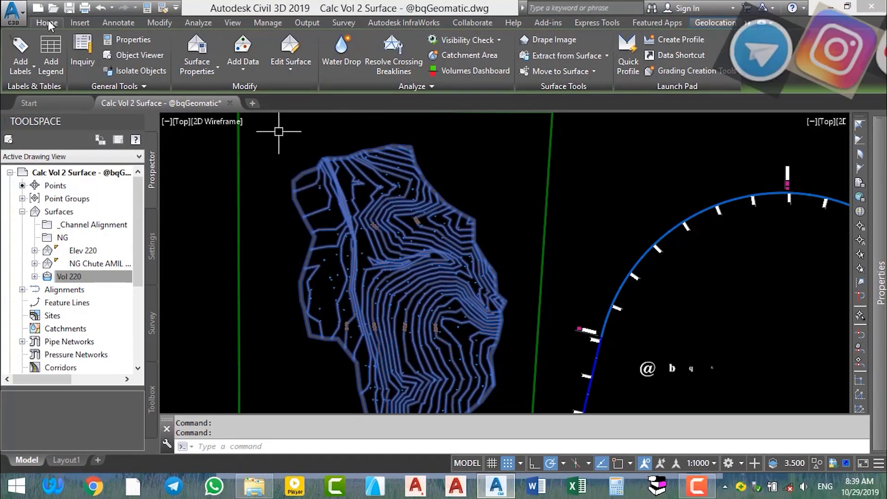
Step: Paste the copied statistics as text into the drawing, beyond the Elev 220 boundary's upper-right corner, and widen the text box
{"action": "left_click", "coordinate": [48, 21]}
{"action": "key", "text": "ctrl+v"}
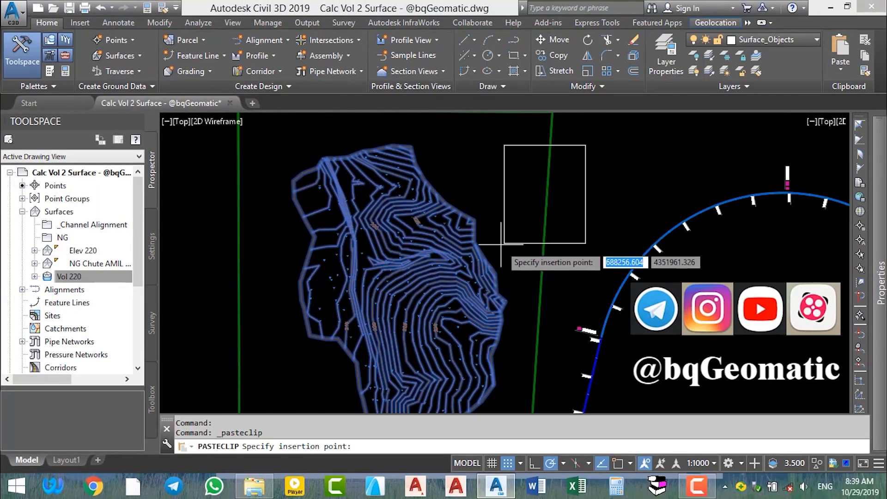
{"action": "scroll", "coordinate": [538, 206], "scroll_direction": "down", "scroll_amount": 5}
{"action": "scroll", "coordinate": [551, 196], "scroll_direction": "up", "scroll_amount": 5}
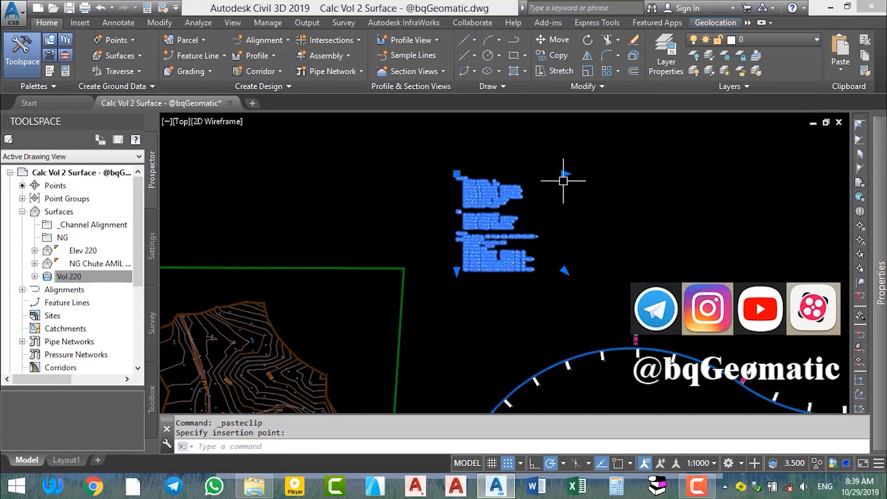
{"action": "left_click", "coordinate": [564, 174]}
{"action": "left_click", "coordinate": [618, 174]}
{"action": "scroll", "coordinate": [480, 220], "scroll_direction": "up", "scroll_amount": 5}
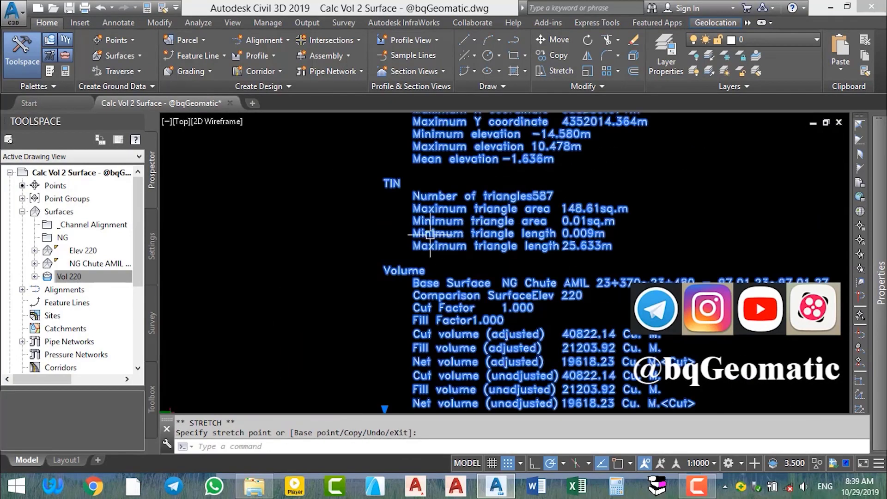
Step: Open the pasted statistics text for editing and select its General section
{"action": "scroll", "coordinate": [432, 234], "scroll_direction": "down", "scroll_amount": 5}
{"action": "scroll", "coordinate": [435, 229], "scroll_direction": "up", "scroll_amount": 5}
{"action": "scroll", "coordinate": [507, 340], "scroll_direction": "down", "scroll_amount": 3}
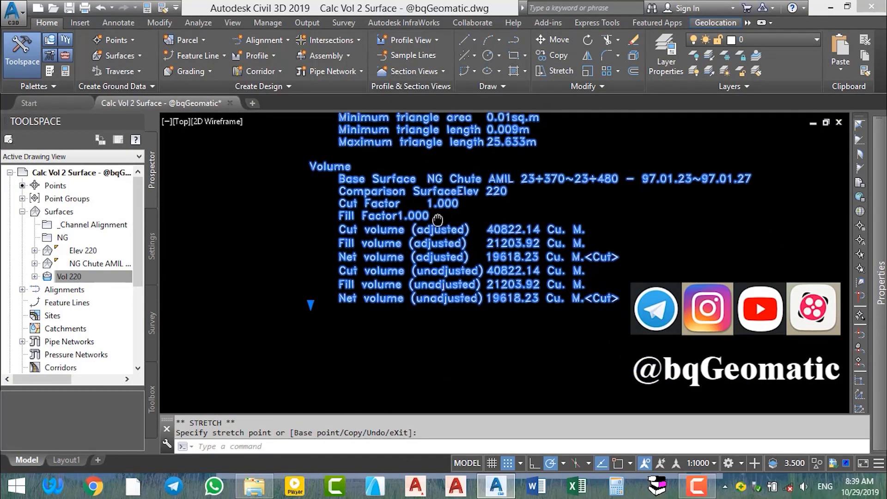
{"action": "scroll", "coordinate": [454, 282], "scroll_direction": "down", "scroll_amount": 2}
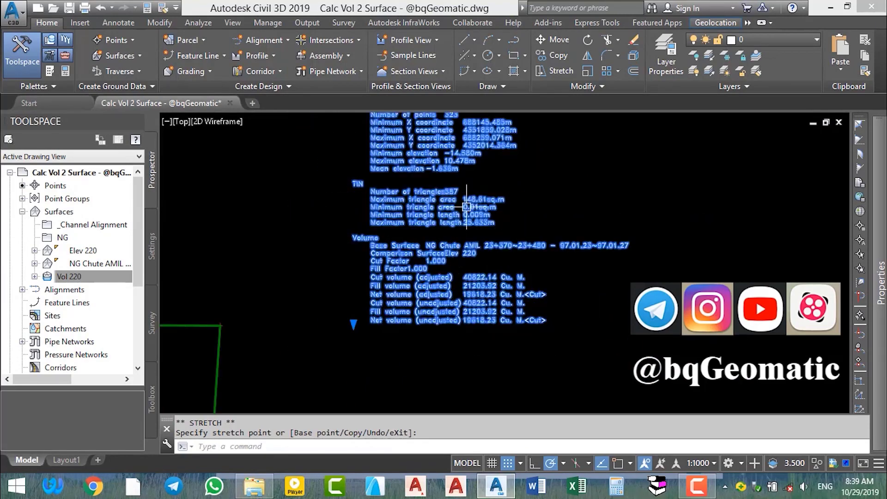
{"action": "middle_click_drag", "start_coordinate": [467, 207], "coordinate": [466, 276]}
{"action": "key", "text": "Escape"}
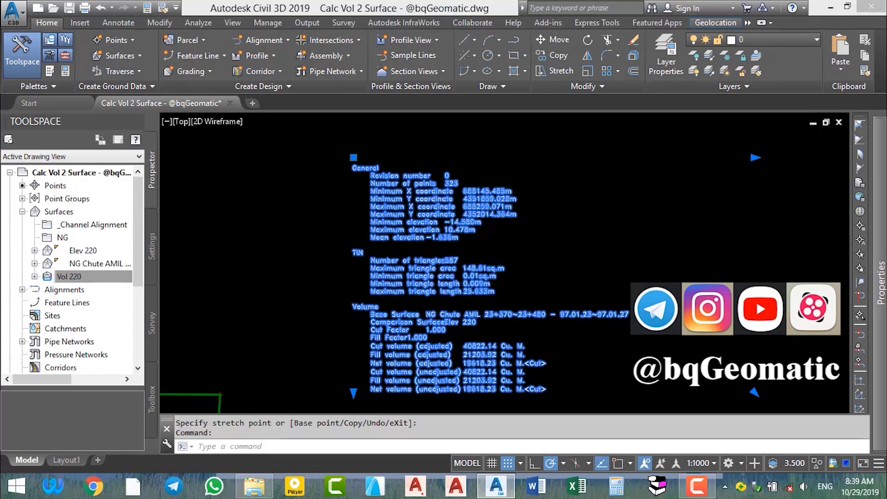
{"action": "double_click", "coordinate": [459, 235]}
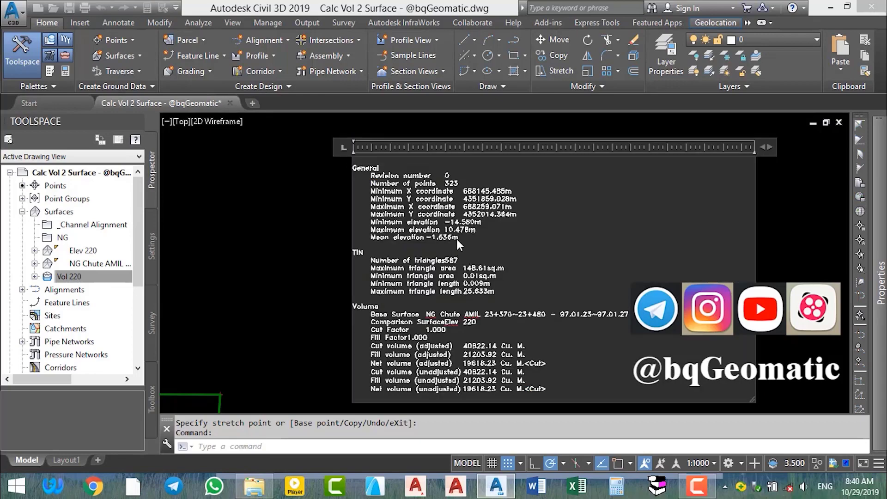
{"action": "left_click_drag", "start_coordinate": [459, 237], "coordinate": [340, 162]}
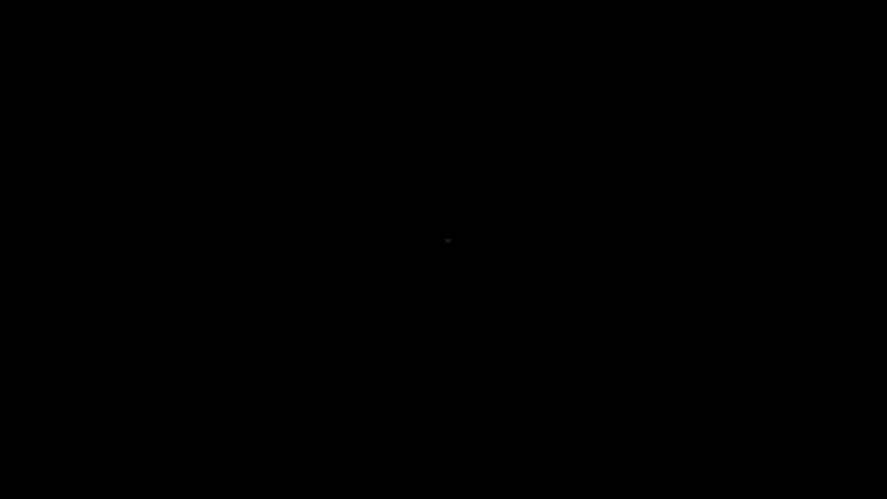